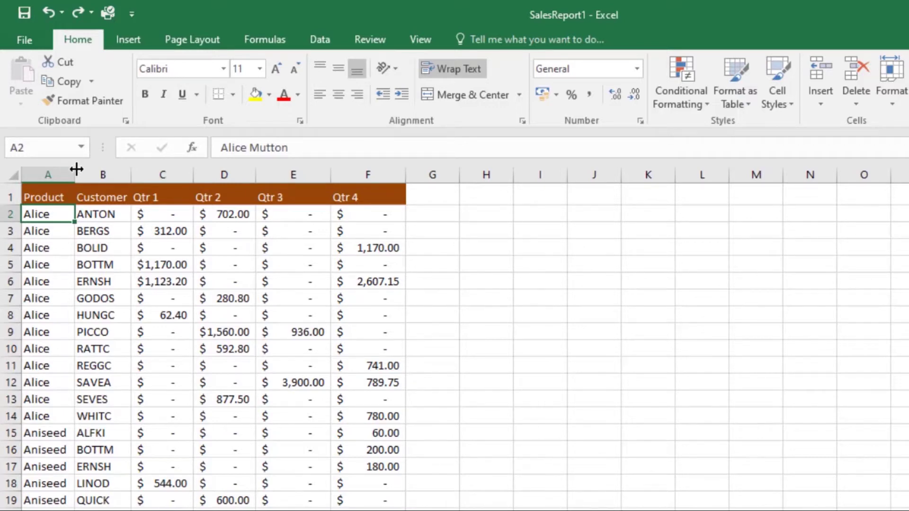
# - Widen column A, undo it, then auto-fit column A to the product names
pyautogui.moveTo(77, 169); pyautogui.dragTo(155, 215)
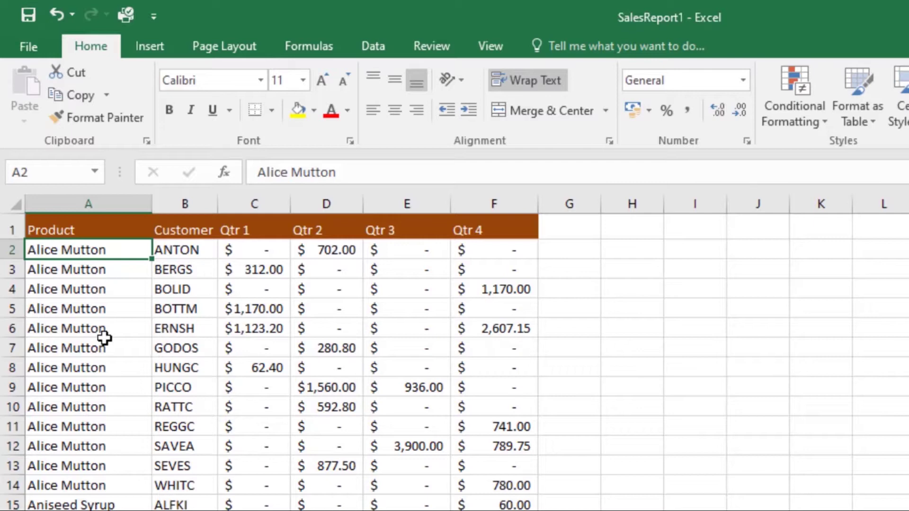
pyautogui.hotkey('ctrl', 'z')
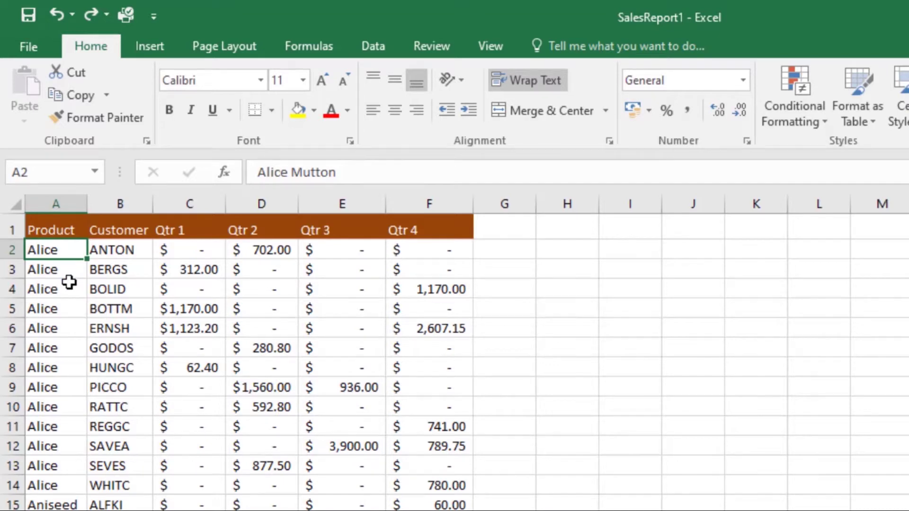
pyautogui.doubleClick(86, 203)
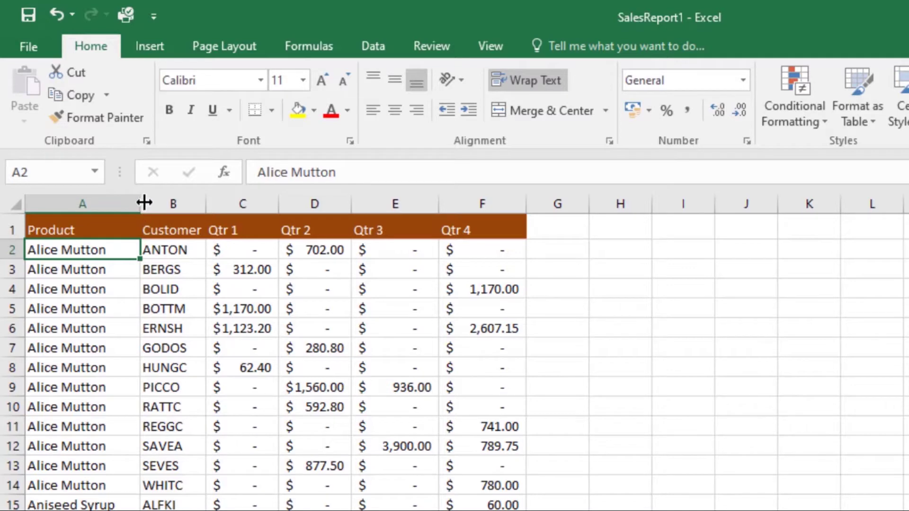
# - Narrow the Product, Customer and Qtr 1 columns, then select columns A to C together
pyautogui.moveTo(141, 201); pyautogui.dragTo(86, 198)
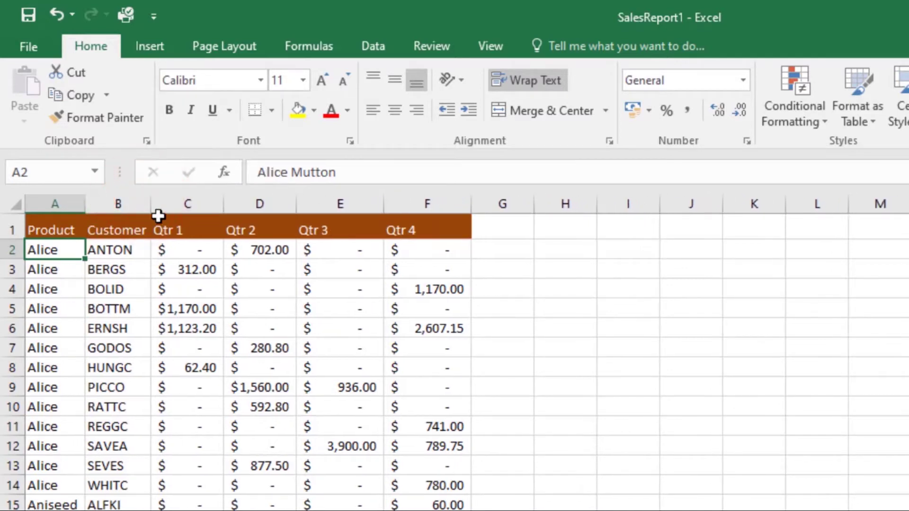
pyautogui.moveTo(148, 199); pyautogui.dragTo(111, 199)
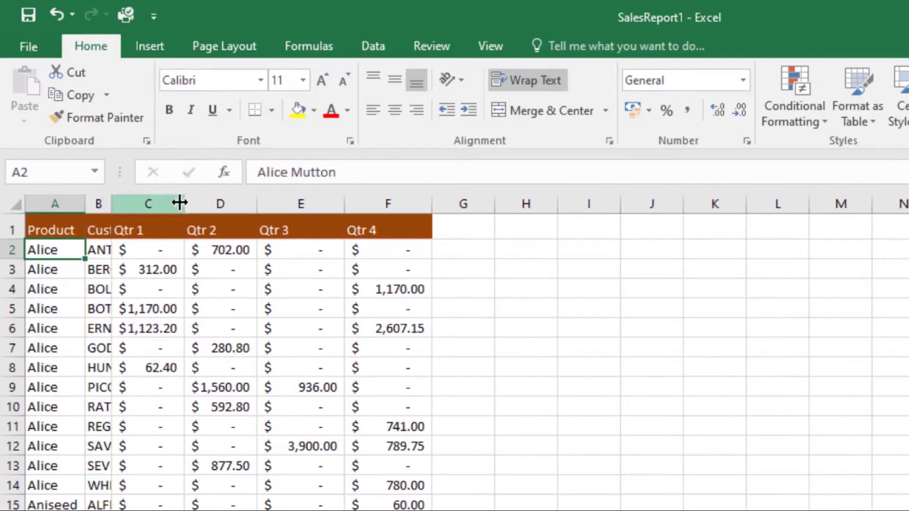
pyautogui.moveTo(186, 199); pyautogui.dragTo(149, 201)
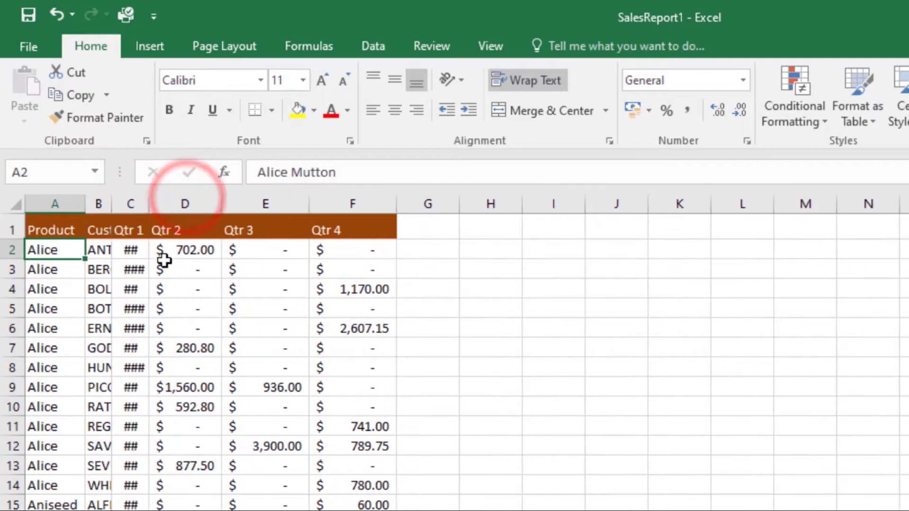
pyautogui.moveTo(52, 199); pyautogui.dragTo(126, 359)
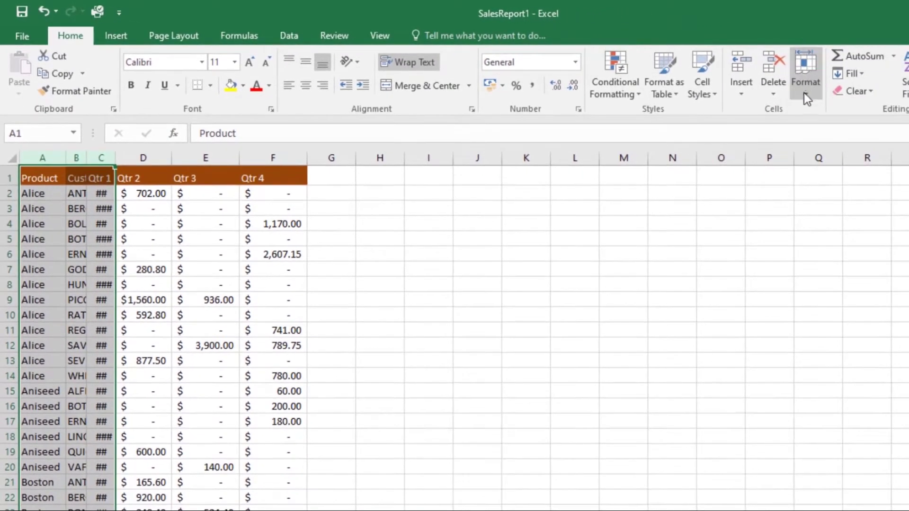
# - AutoFit the widths of columns A to C to their contents, then select header cell A1
pyautogui.click(806, 91)
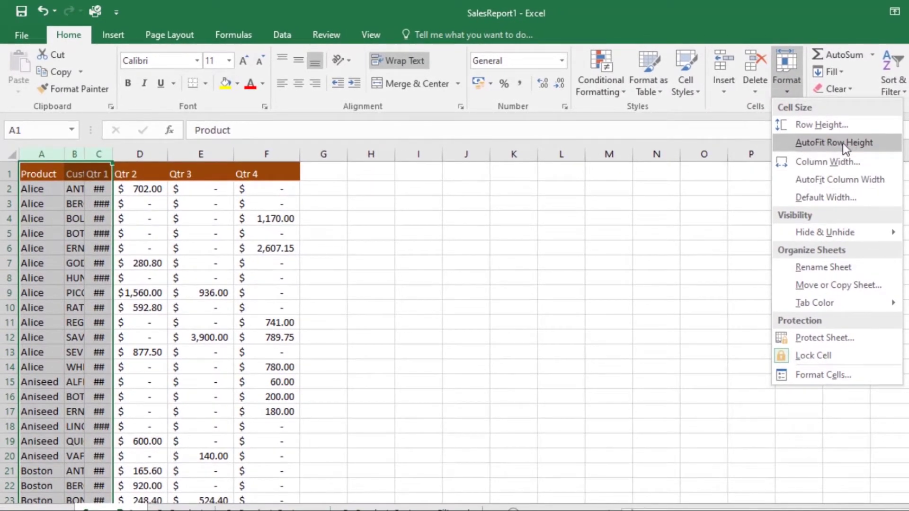
pyautogui.click(814, 180)
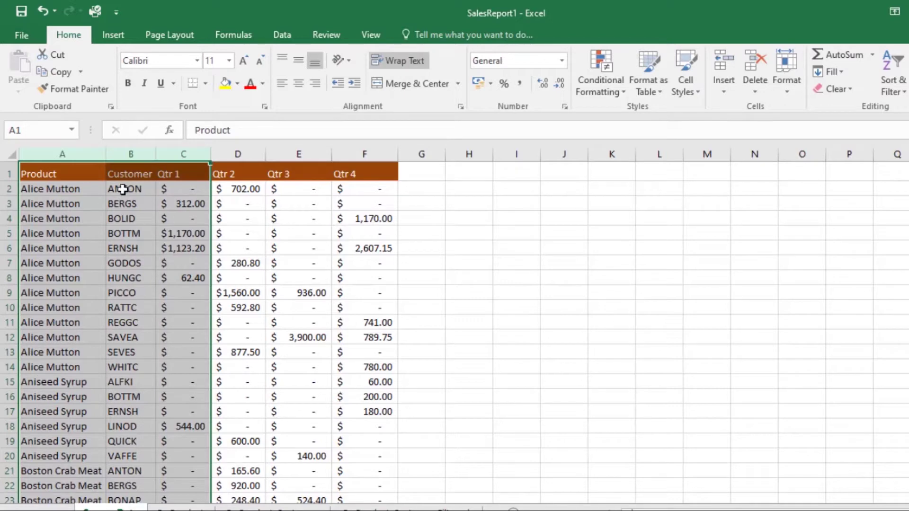
pyautogui.click(64, 193)
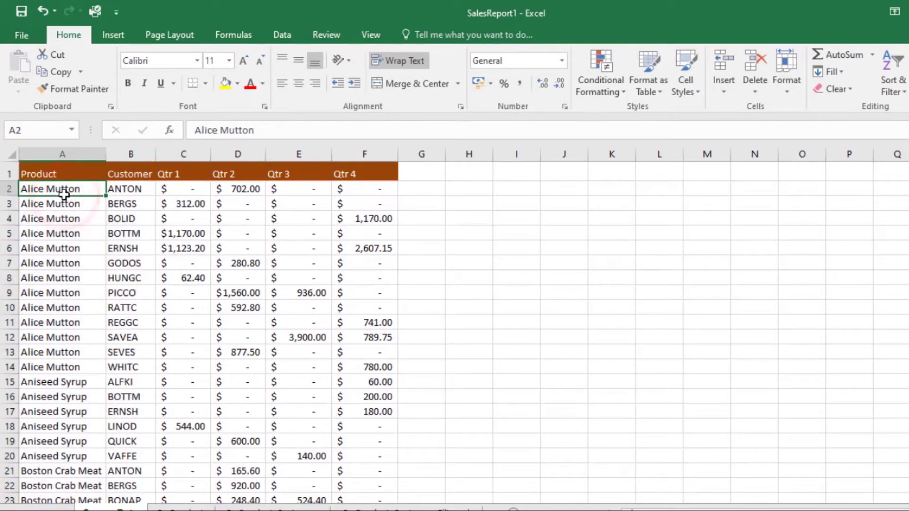
pyautogui.click(48, 173)
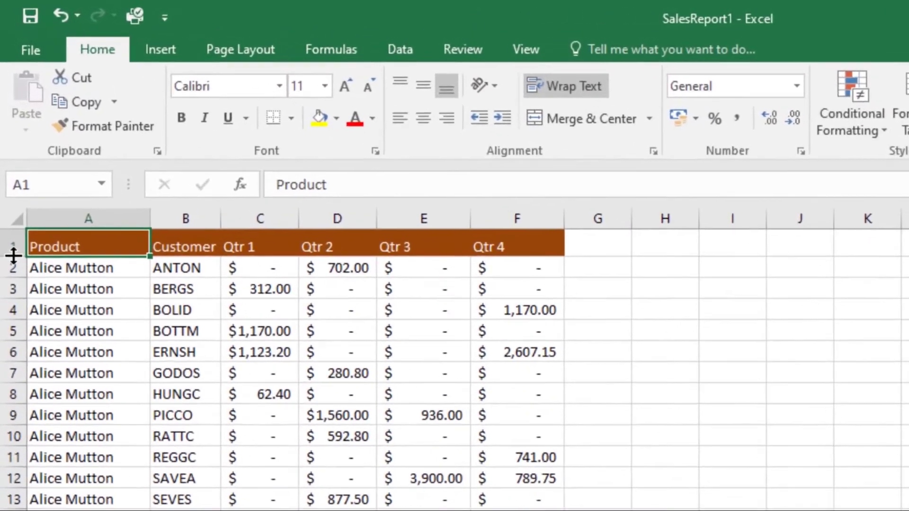
# - Raise header row 1 to about three times the height of the data rows
pyautogui.moveTo(10, 180); pyautogui.dragTo(9, 180)
pyautogui.moveTo(13, 260); pyautogui.dragTo(13, 296)
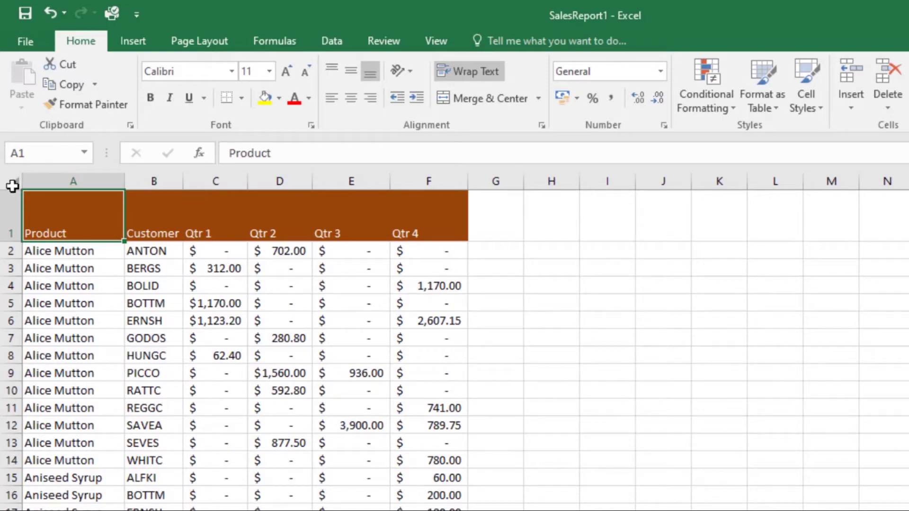
# - Select the whole sheet and set every row to one height of about 28.50
pyautogui.click(14, 186)
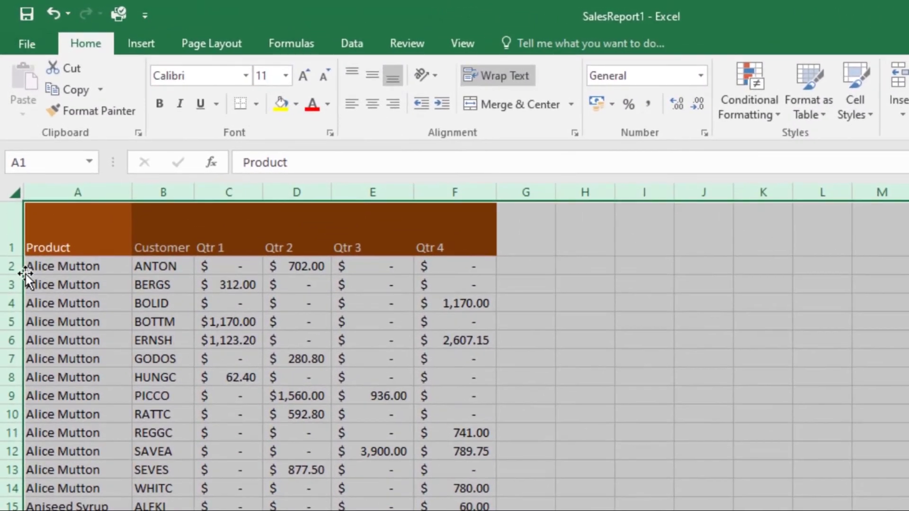
pyautogui.moveTo(19, 256); pyautogui.dragTo(19, 256)
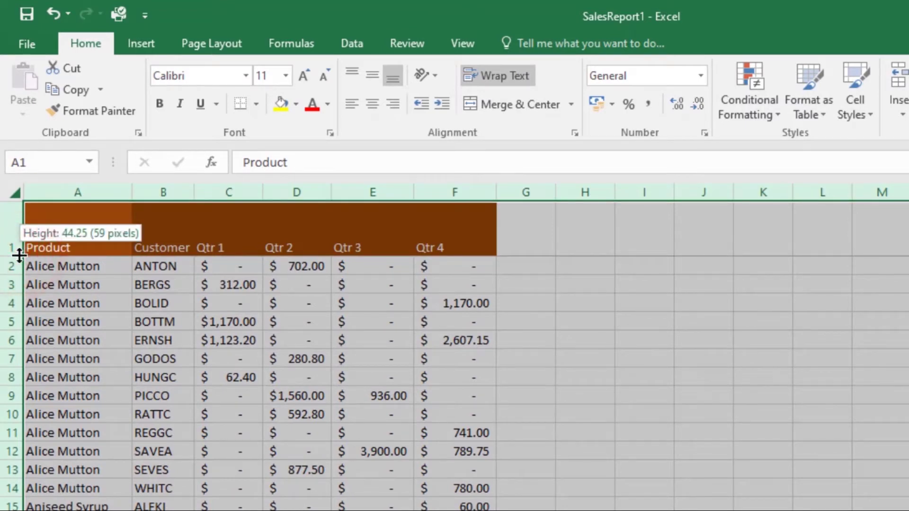
pyautogui.moveTo(19, 256); pyautogui.dragTo(24, 226)
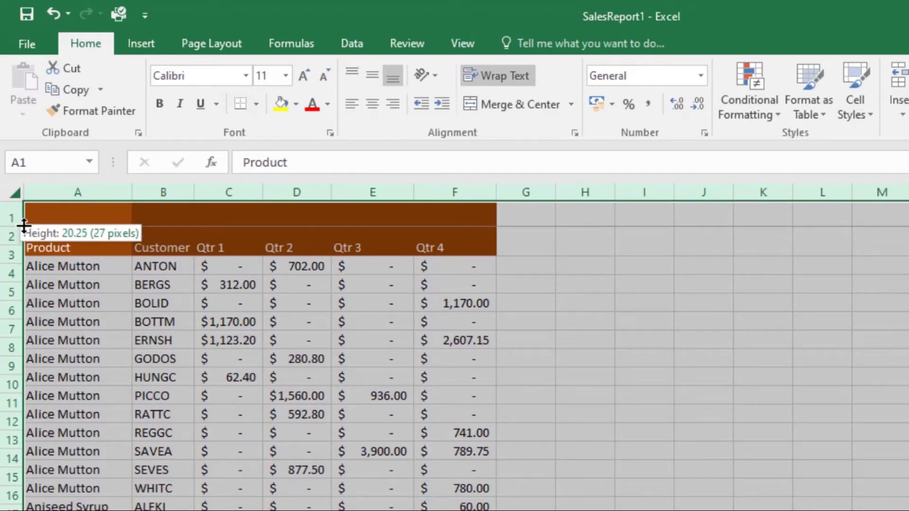
pyautogui.moveTo(24, 228); pyautogui.dragTo(25, 236)
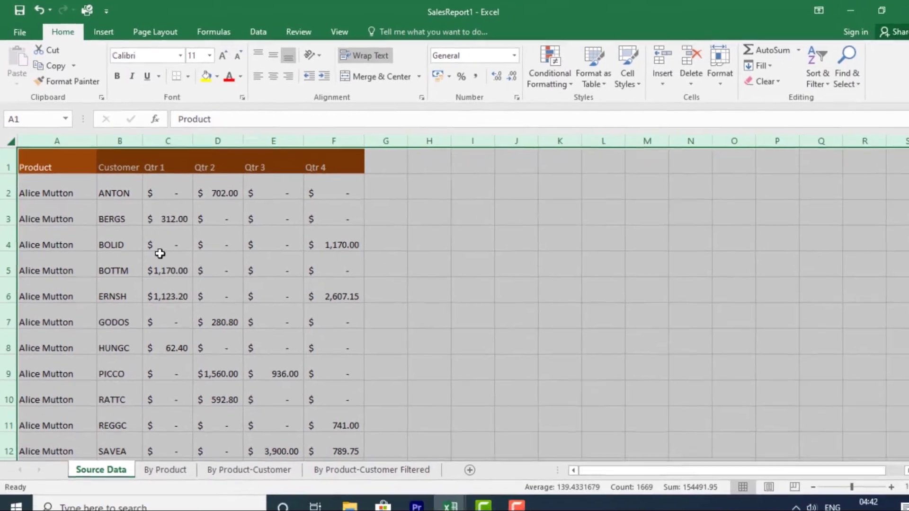
# - Undo the uniform row height so data rows return to normal beneath the tall header
pyautogui.scroll(-4, 294, 270)
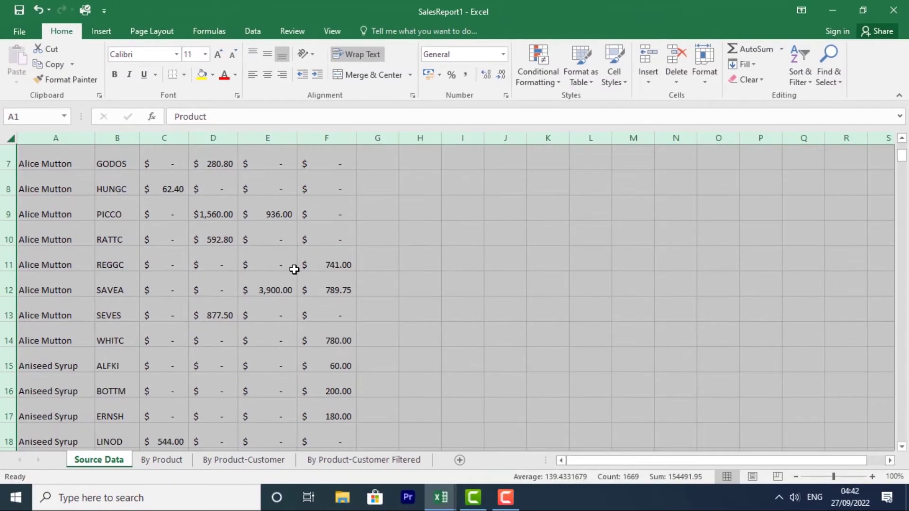
pyautogui.scroll(4, 317, 276)
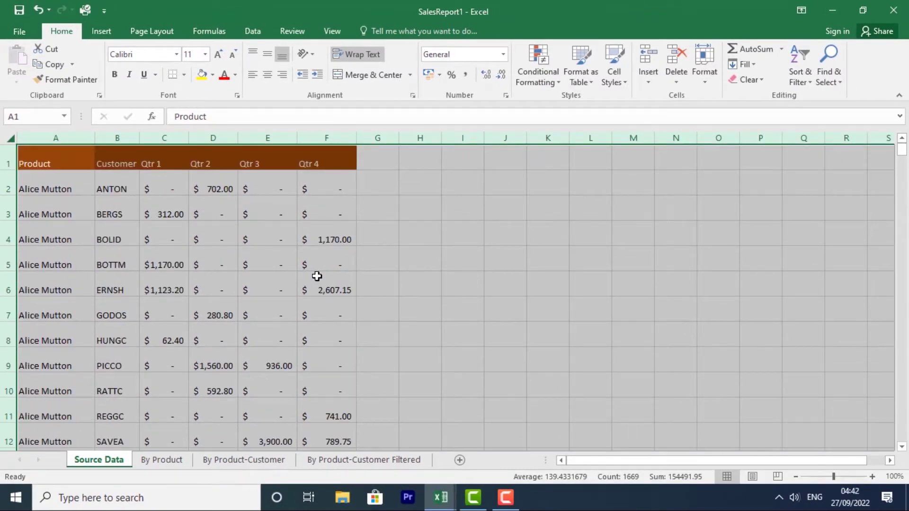
pyautogui.click(207, 233)
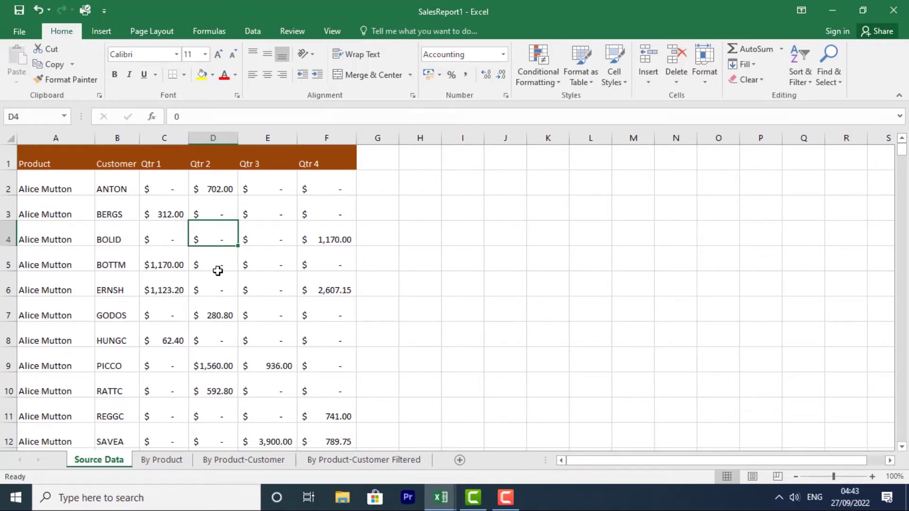
pyautogui.hotkey('ctrl', 'z')
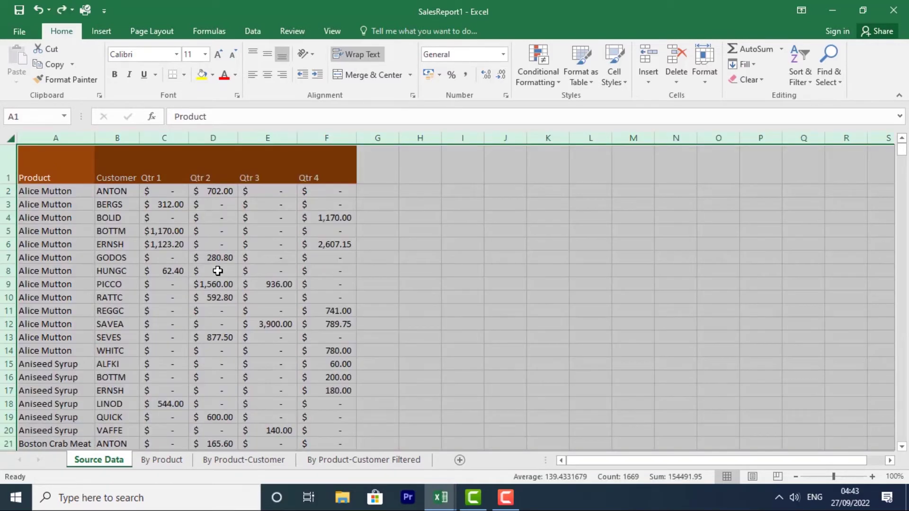
pyautogui.click(218, 270)
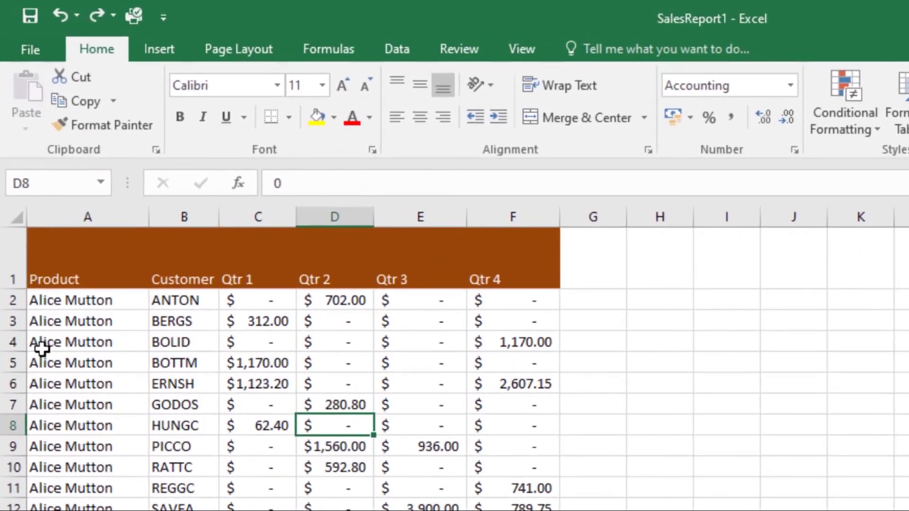
pyautogui.click(46, 342)
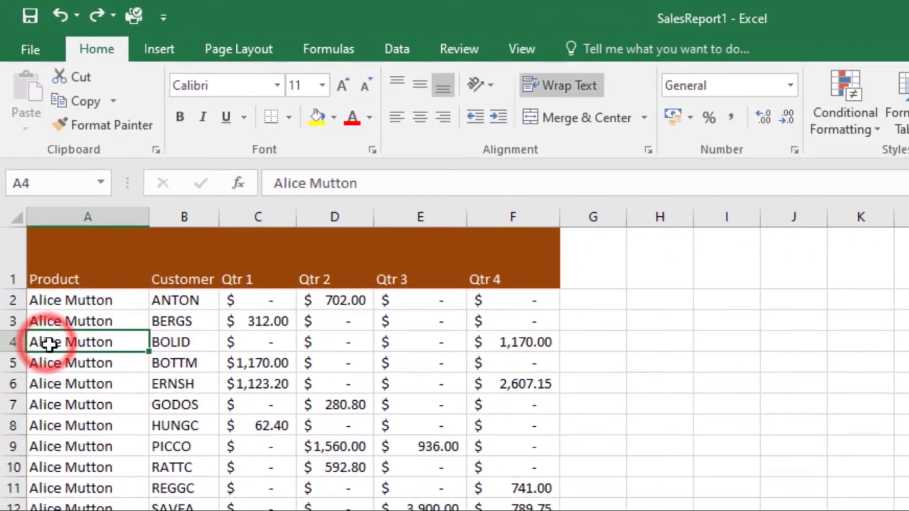
pyautogui.click(57, 366)
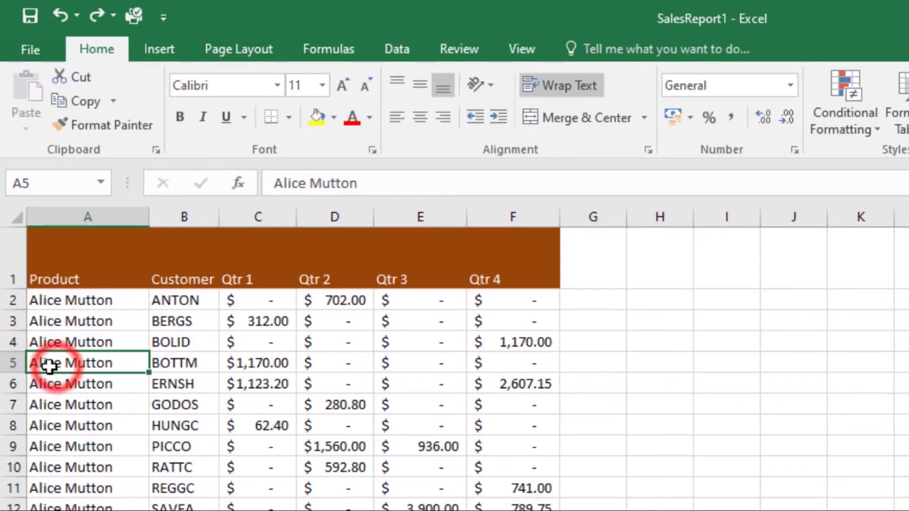
pyautogui.moveTo(41, 363); pyautogui.dragTo(497, 367)
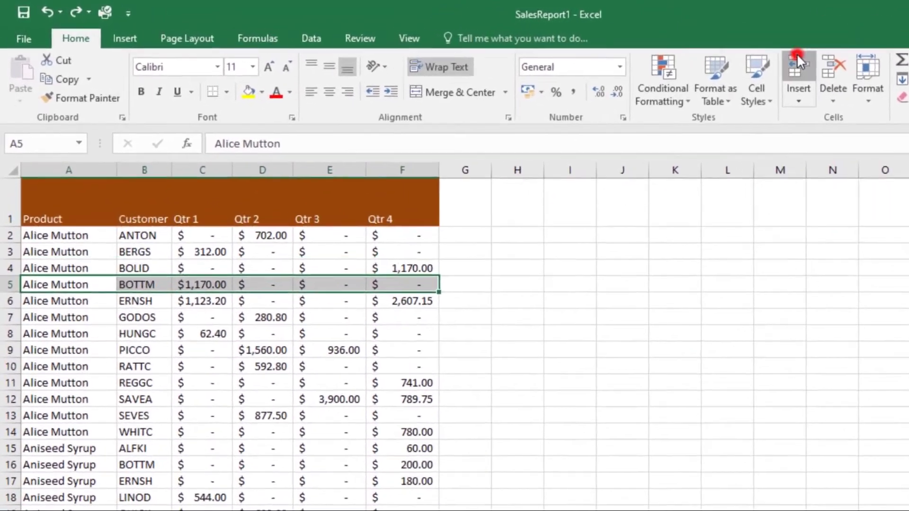
# - Insert a blank row 5 above the BOTTM record and dismiss the Insert Options button
pyautogui.click(686, 56)
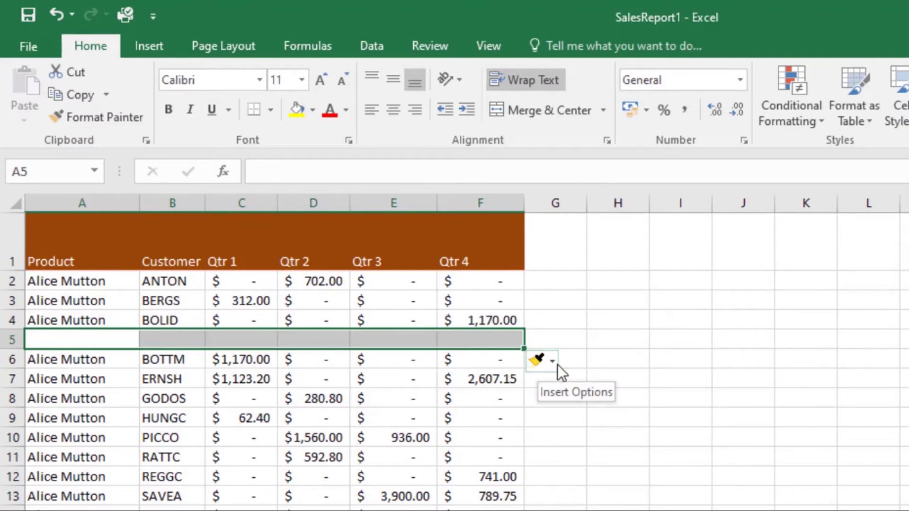
pyautogui.click(552, 363)
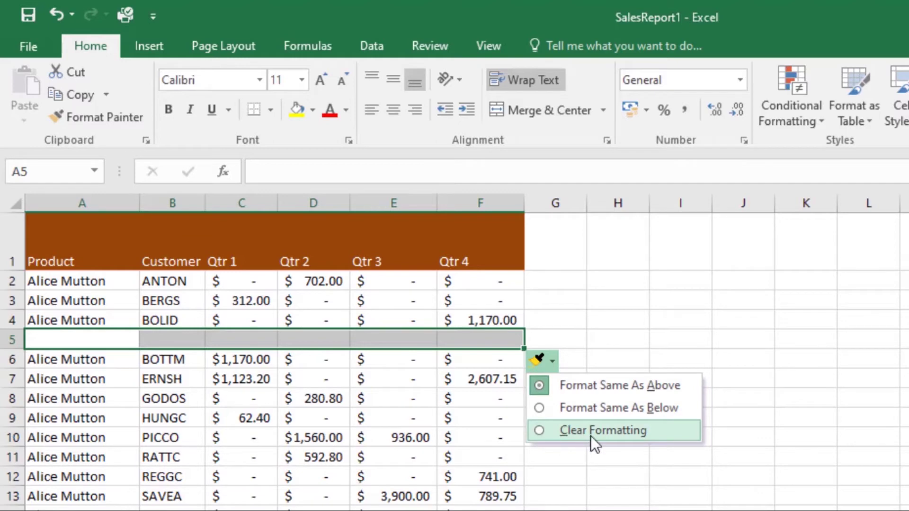
pyautogui.click(602, 305)
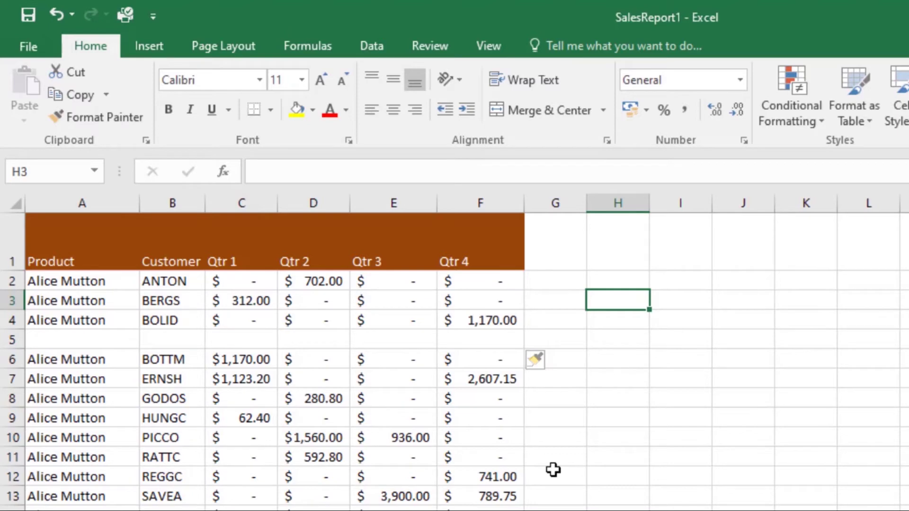
# - Insert an empty column E before Qtr 3, then select the blank row 5 across the table
pyautogui.click(410, 201)
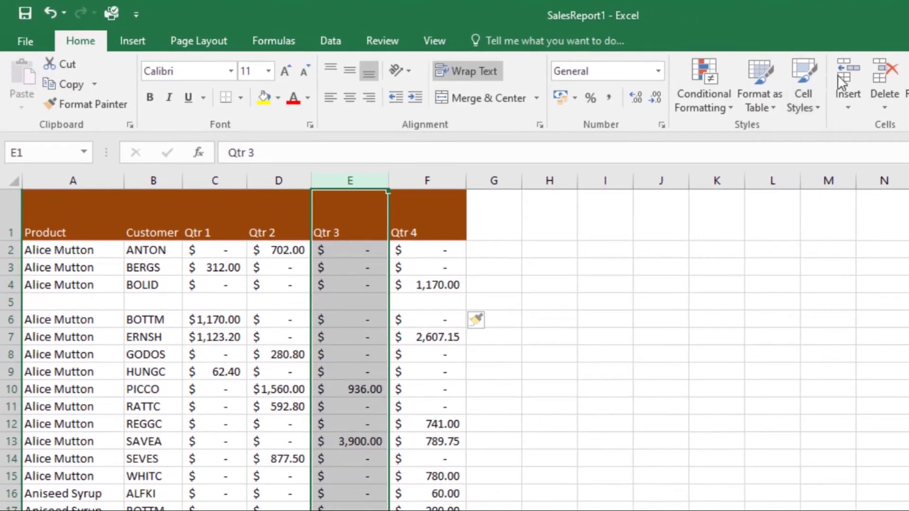
pyautogui.click(842, 67)
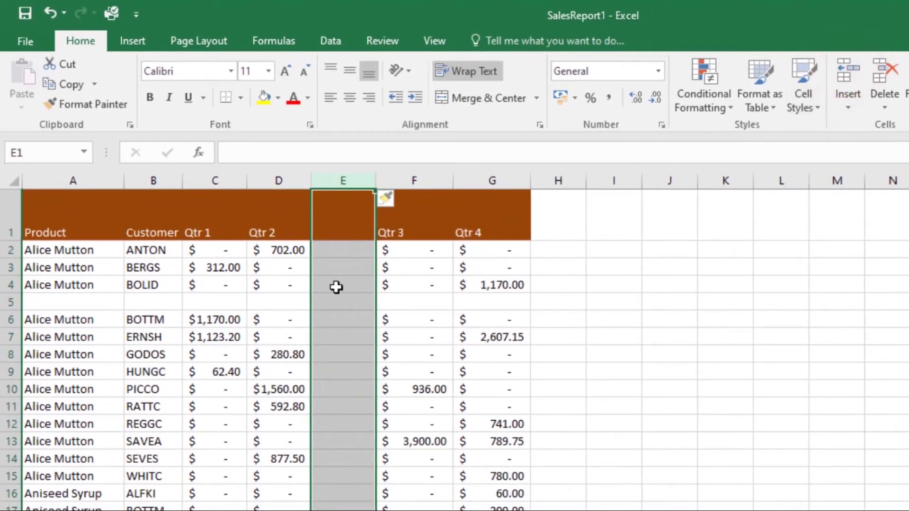
pyautogui.click(400, 198)
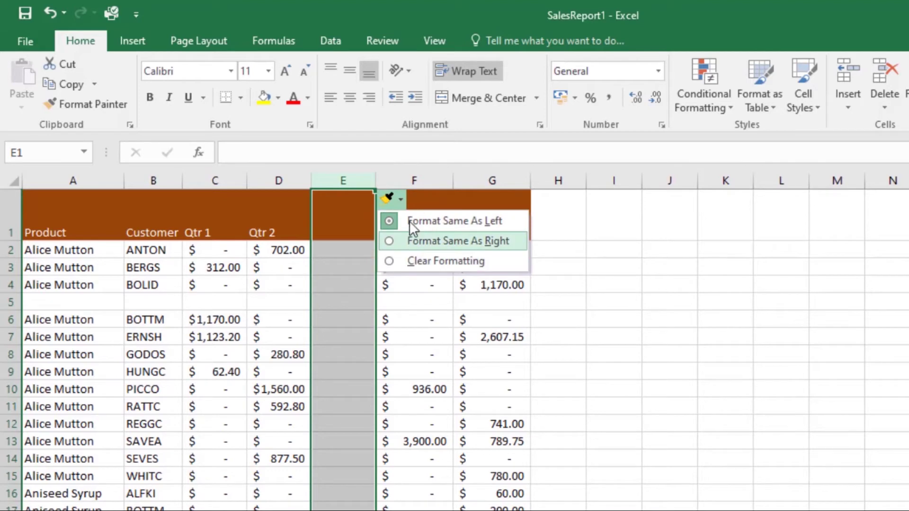
pyautogui.click(424, 195)
pyautogui.click(355, 223)
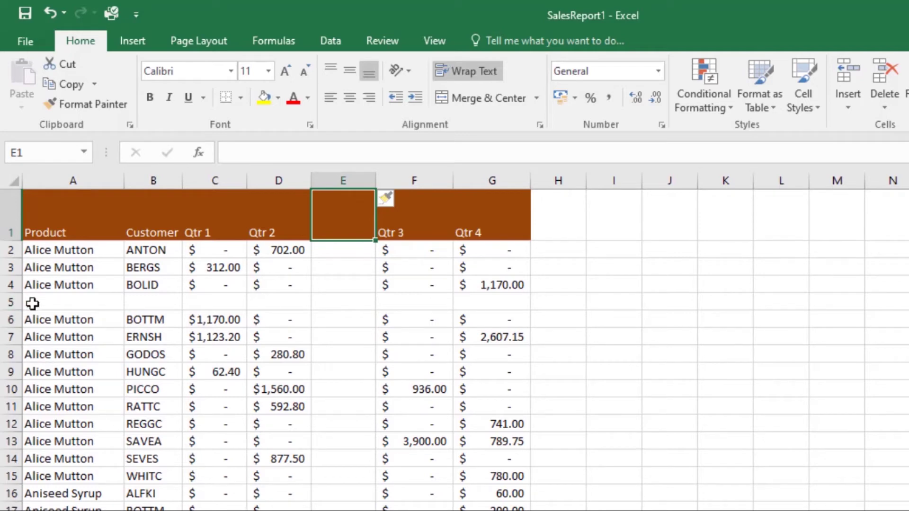
pyautogui.moveTo(32, 303); pyautogui.dragTo(485, 298)
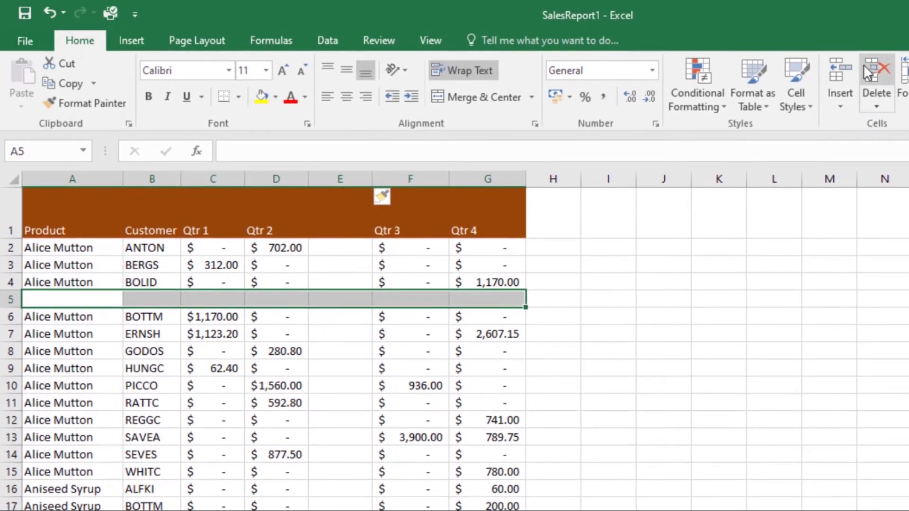
# - Delete the blank row 5 and the empty column E
pyautogui.click(867, 70)
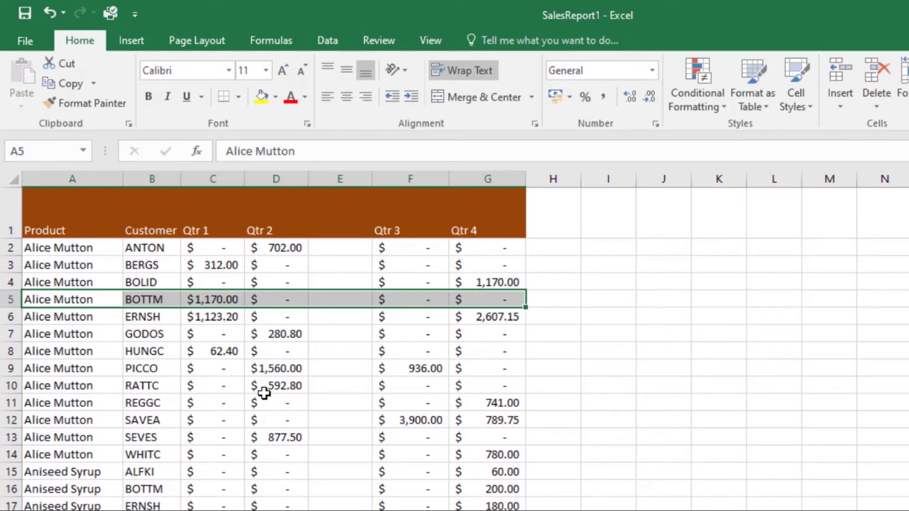
pyautogui.click(331, 216)
pyautogui.click(326, 175)
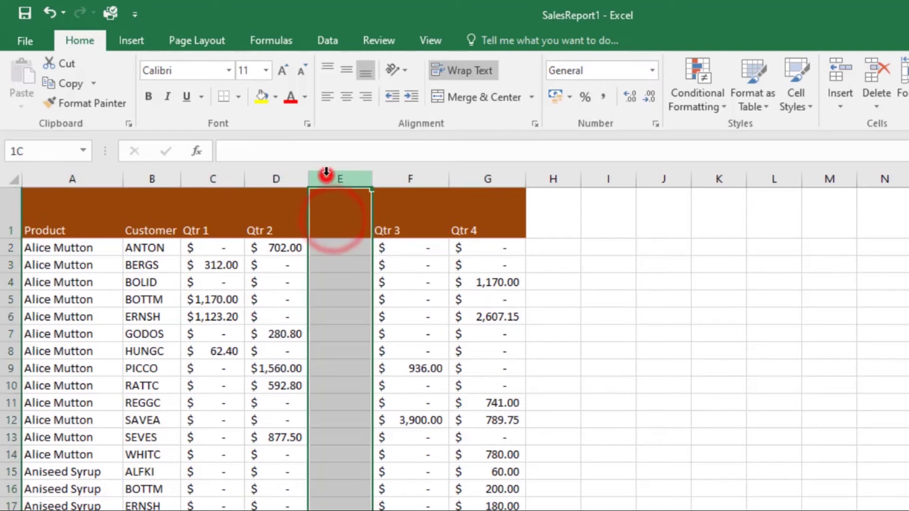
pyautogui.click(877, 68)
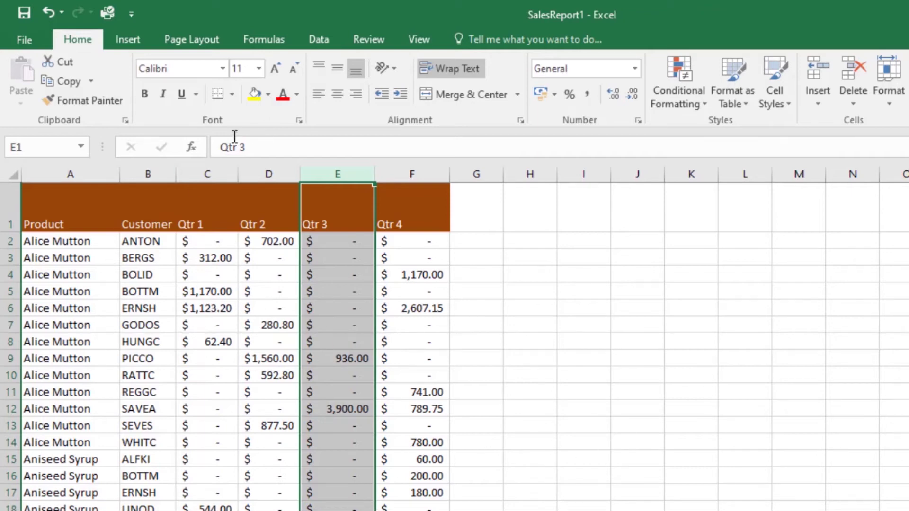
# - Cut the Customer column and insert it before Qtr 4, then undo and reselect column B
pyautogui.click(150, 171)
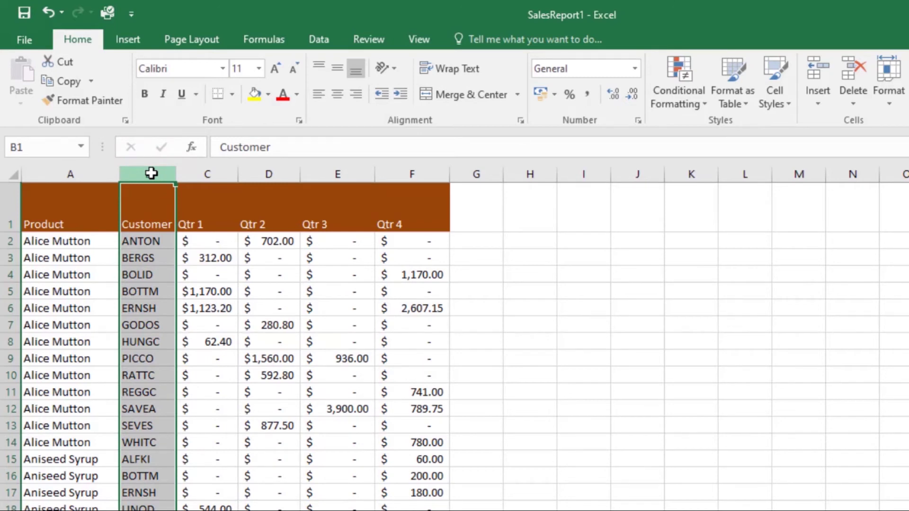
pyautogui.click(50, 66)
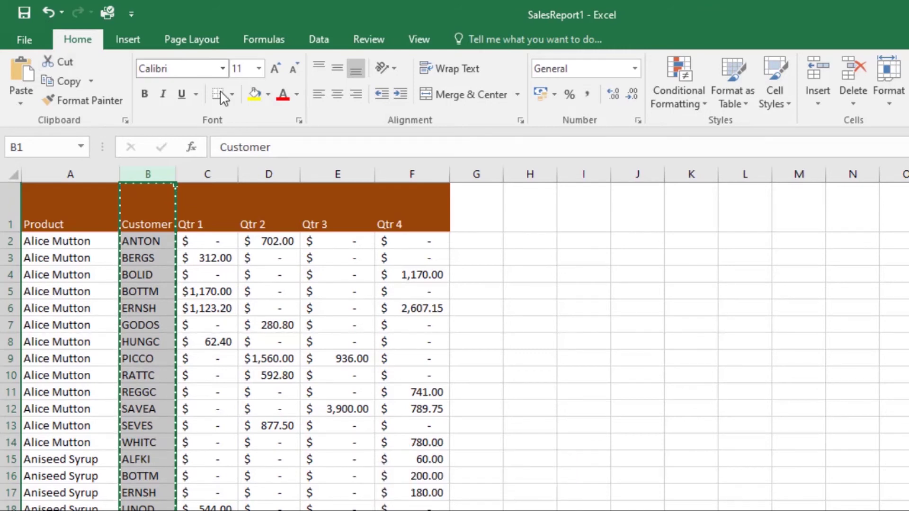
pyautogui.click(421, 174)
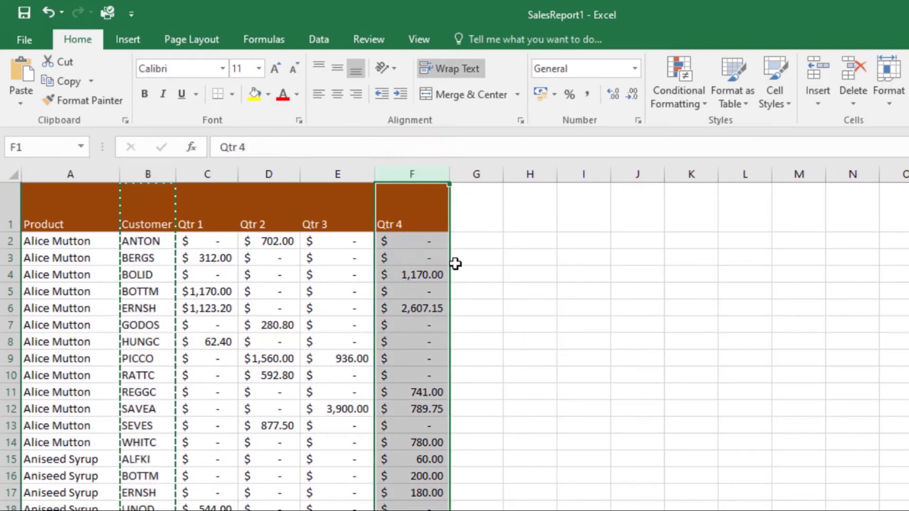
pyautogui.click(485, 174)
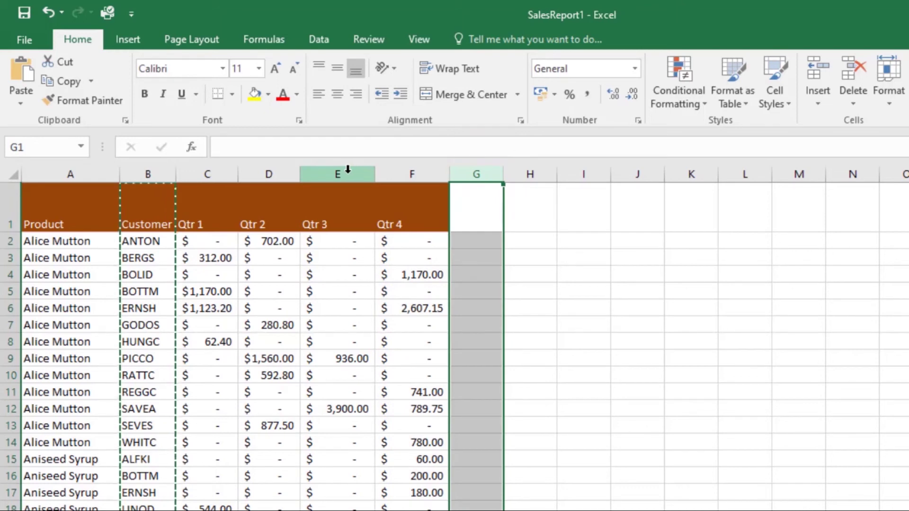
pyautogui.click(395, 175)
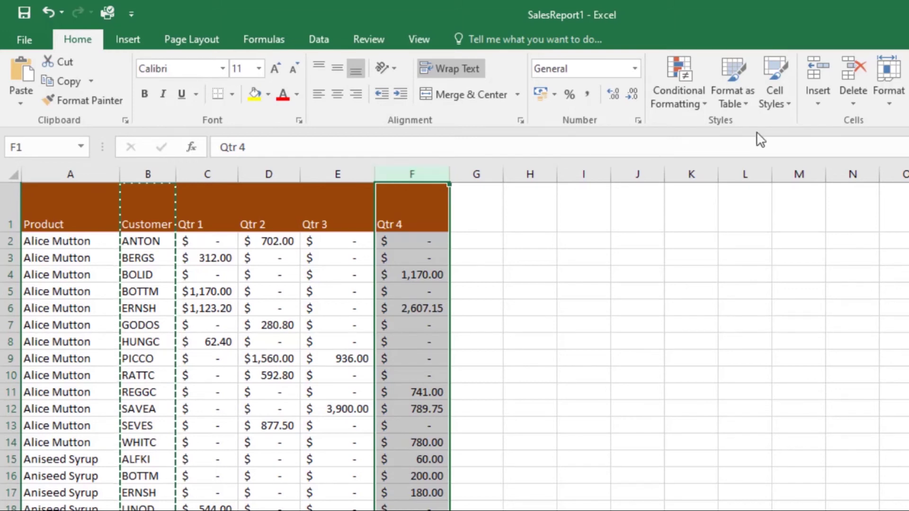
pyautogui.click(813, 107)
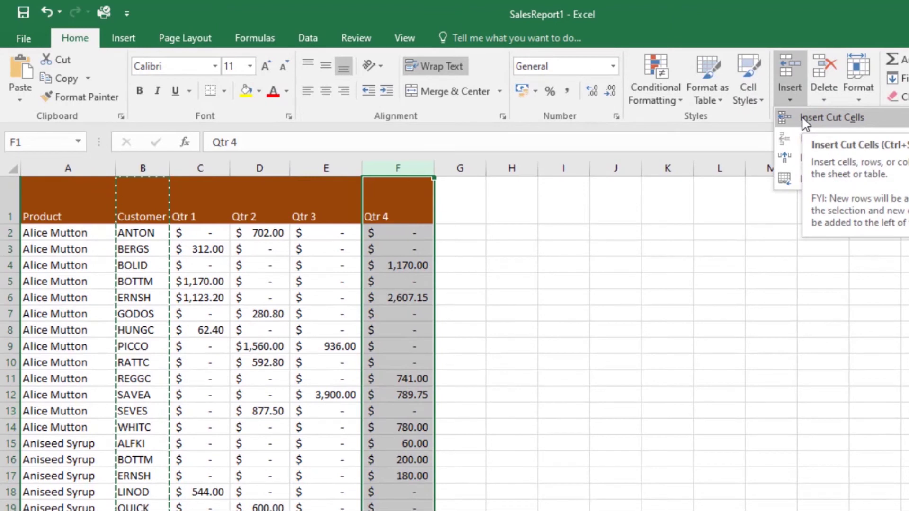
pyautogui.click(805, 122)
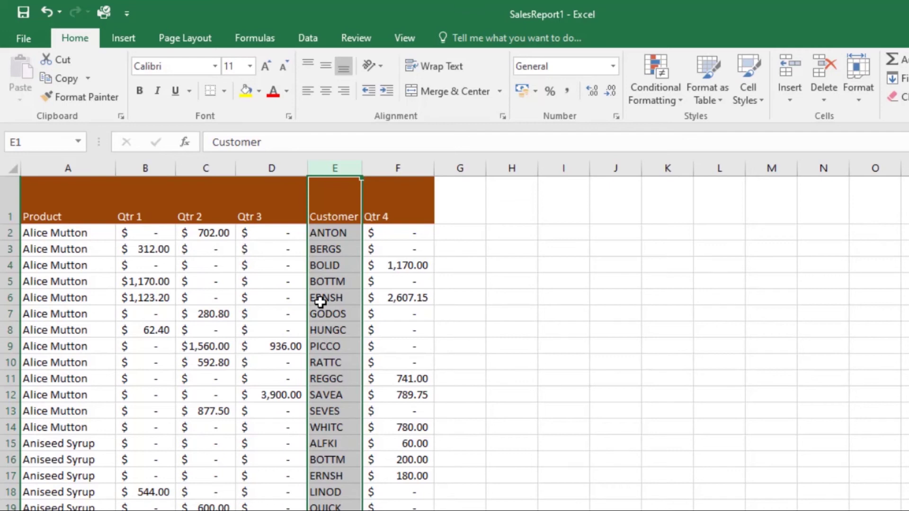
pyautogui.hotkey('ctrl', 'z')
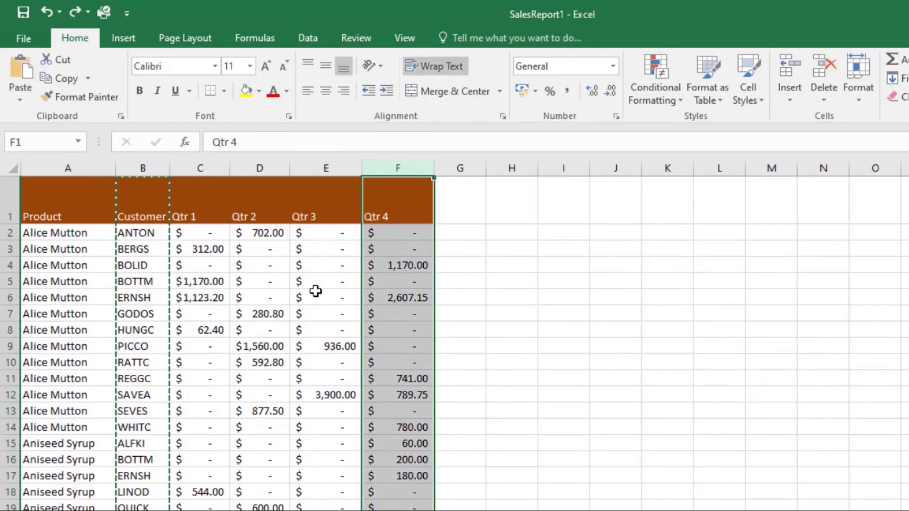
pyautogui.click(145, 169)
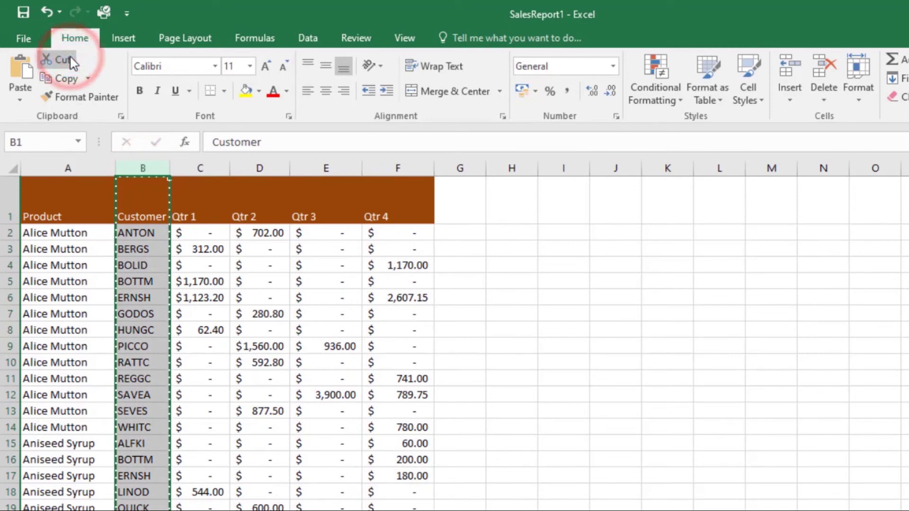
# - Insert the cut Customer column in front of Qtr 4, right after Qtr 3
pyautogui.click(383, 169)
pyautogui.rightClick(383, 170)
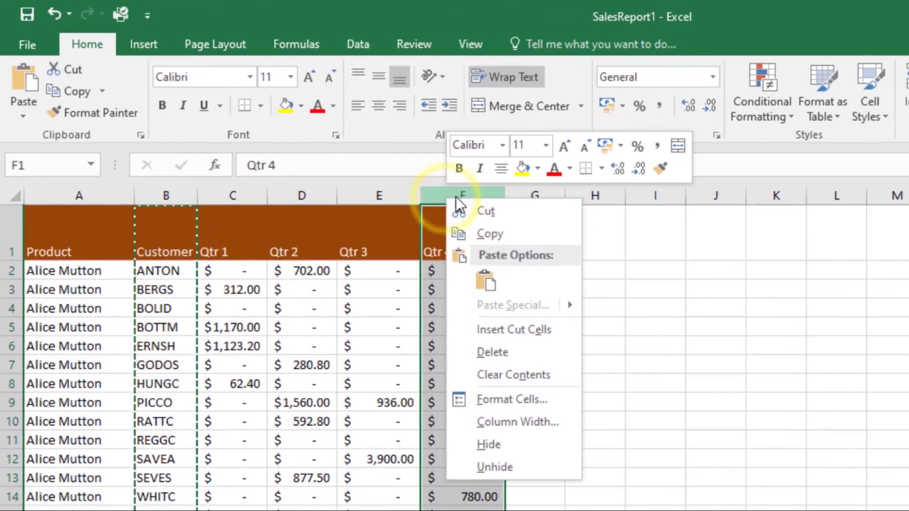
pyautogui.click(512, 328)
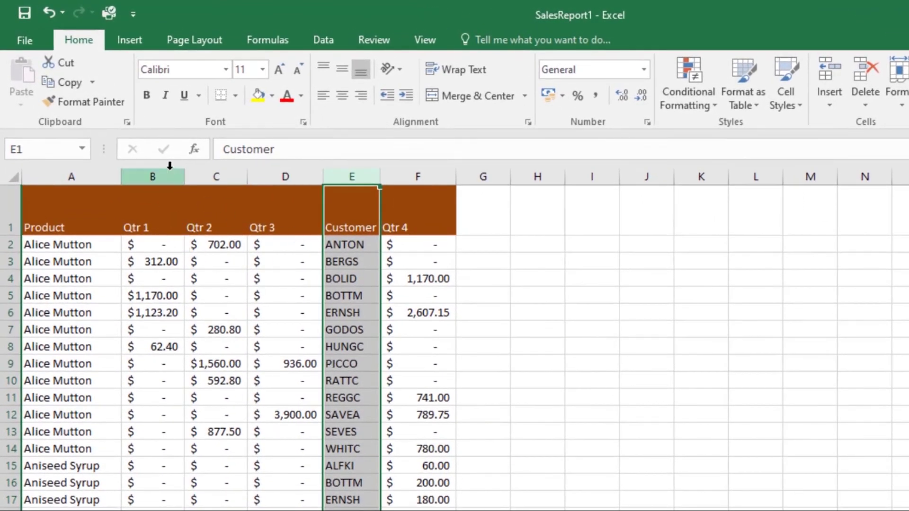
pyautogui.moveTo(169, 164); pyautogui.dragTo(264, 240)
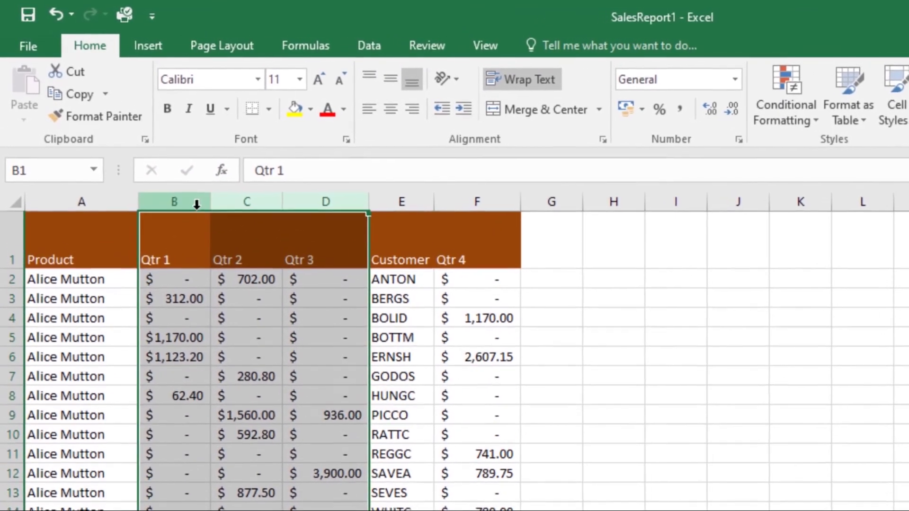
pyautogui.rightClick(178, 186)
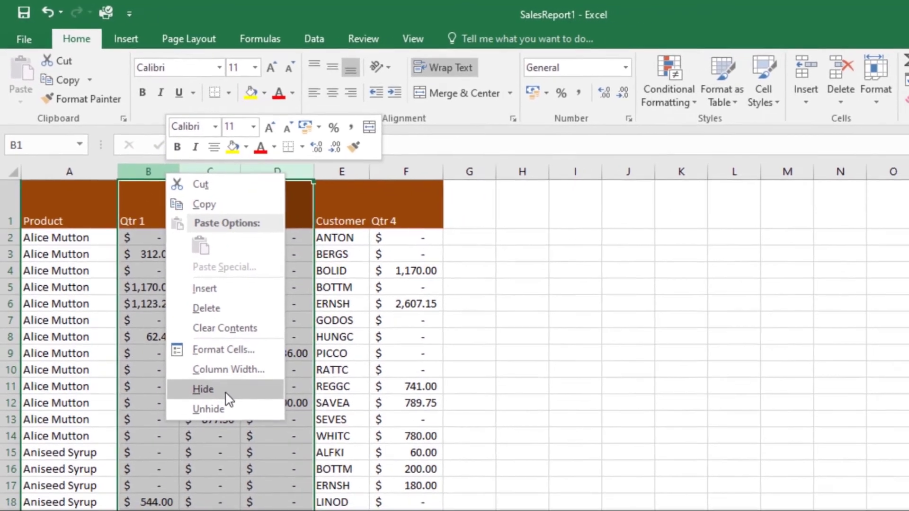
pyautogui.click(266, 460)
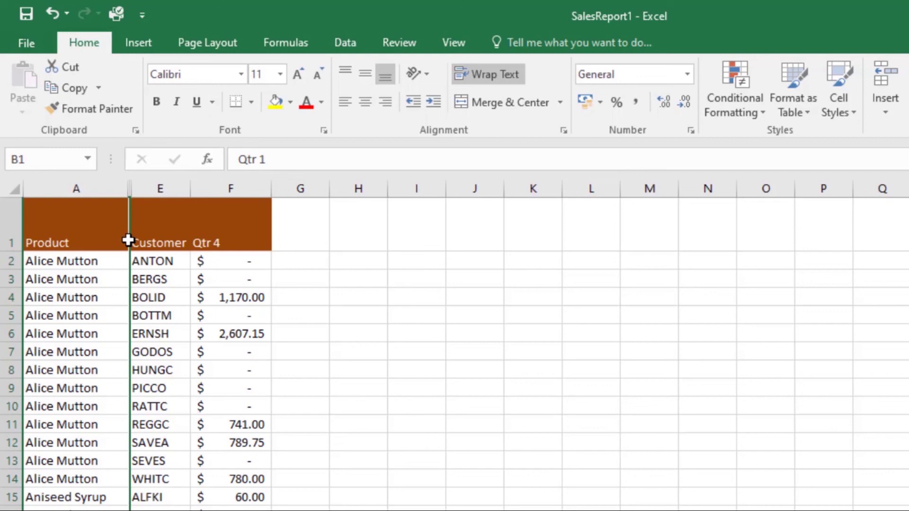
pyautogui.click(65, 185)
pyautogui.moveTo(134, 258)
pyautogui.mouseDown()
pyautogui.moveTo(152, 279)
pyautogui.moveTo(146, 260)
pyautogui.mouseUp()
pyautogui.rightClick(113, 231)
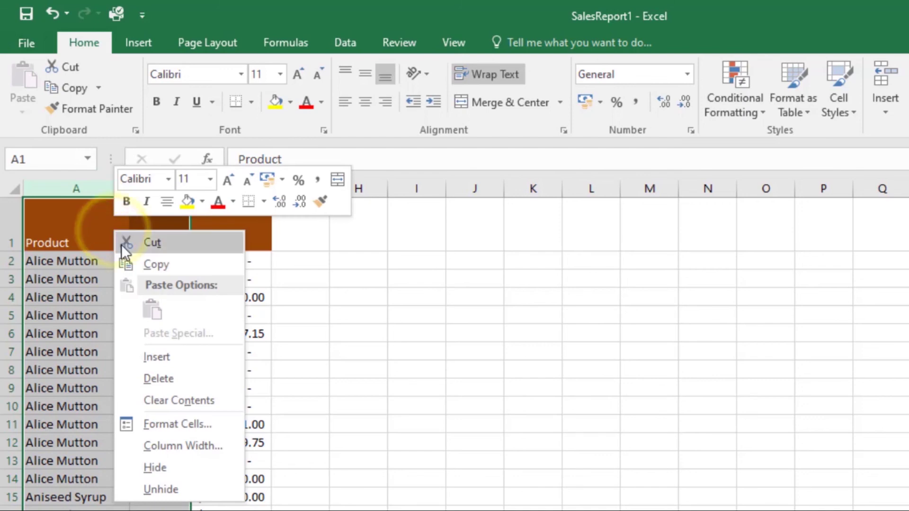
pyautogui.click(184, 491)
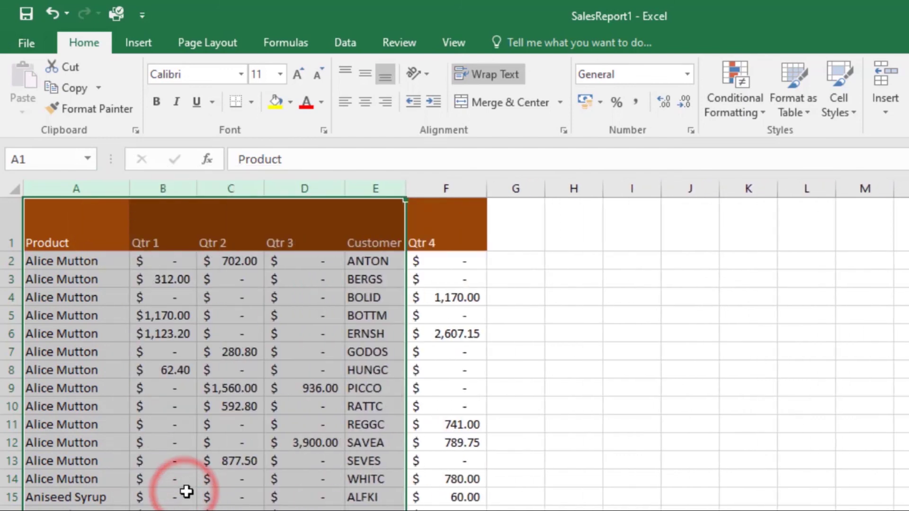